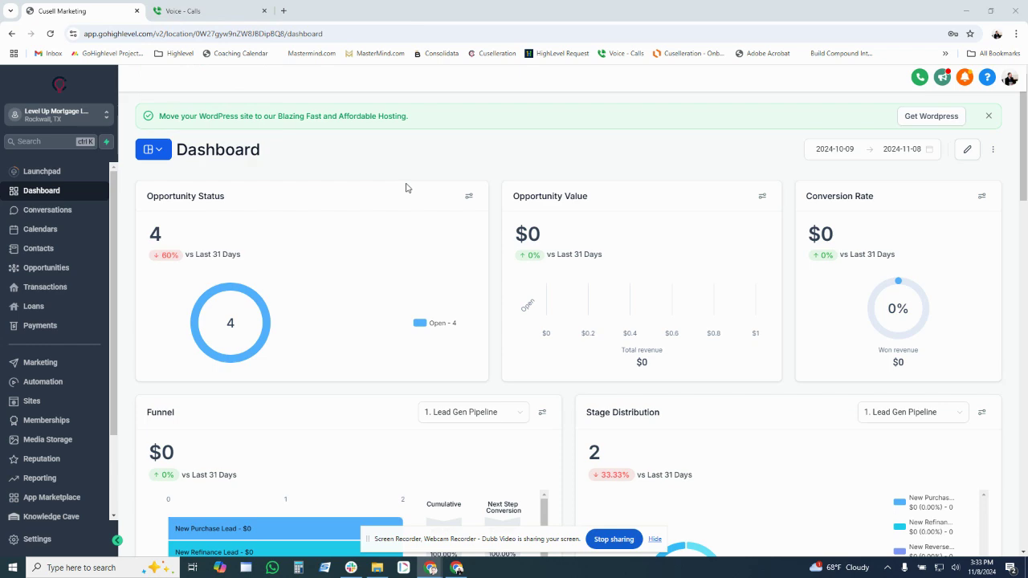
# Step: Go to the Phone Numbers settings and show the Verified Caller IDs list
pyautogui.click(80, 542)
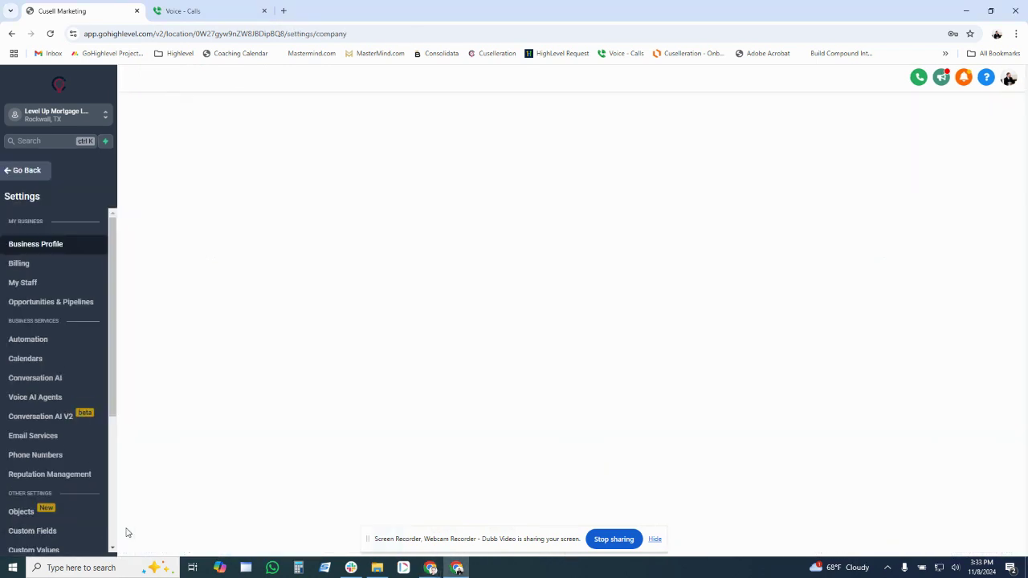
pyautogui.click(36, 446)
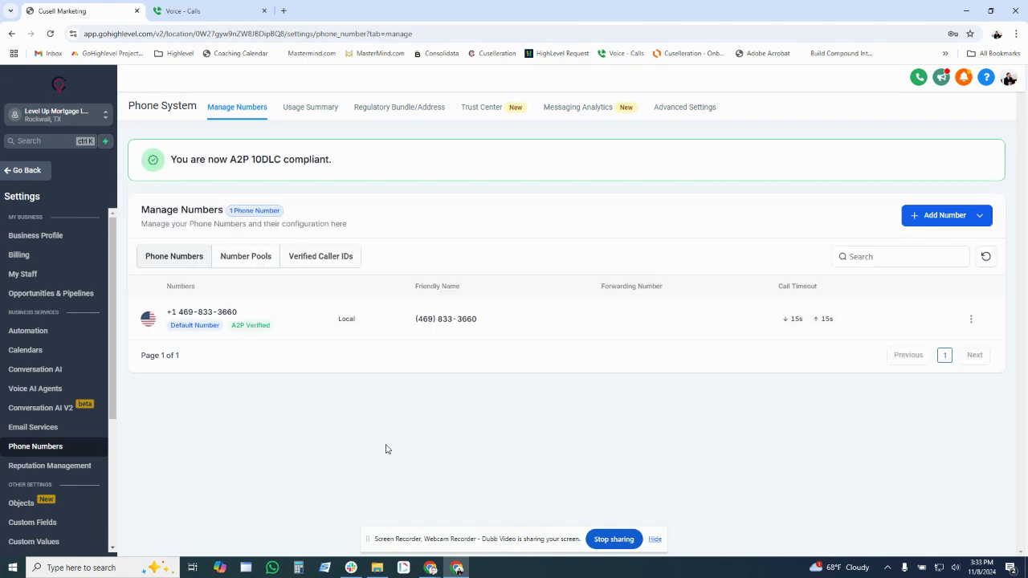
pyautogui.moveTo(247, 315); pyautogui.dragTo(168, 316)
pyautogui.click(206, 351)
pyautogui.click(319, 259)
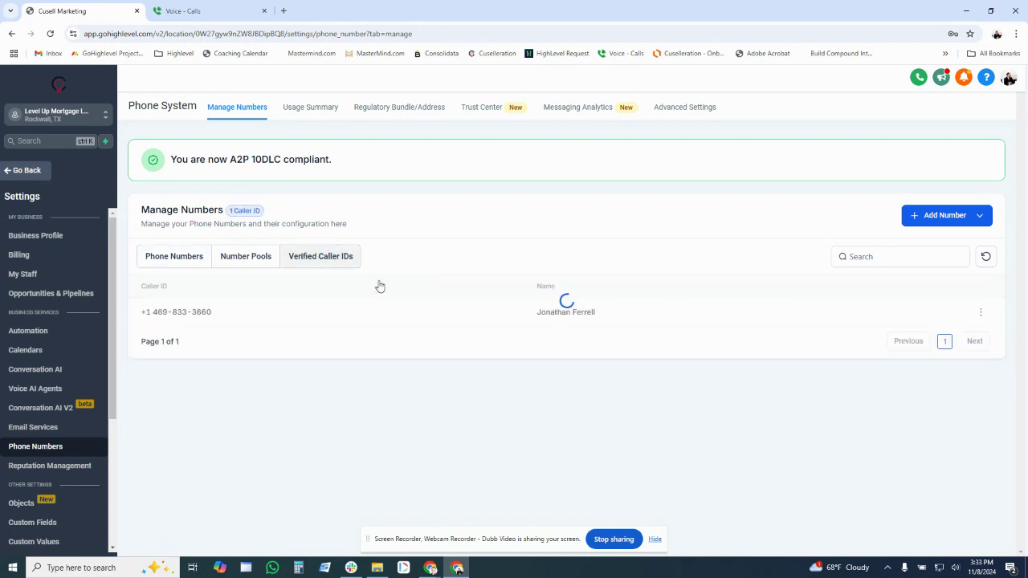
# Step: Delete the only existing verified caller ID, confirming by typing 'Delete'
pyautogui.moveTo(215, 313); pyautogui.dragTo(144, 319)
pyautogui.click(980, 312)
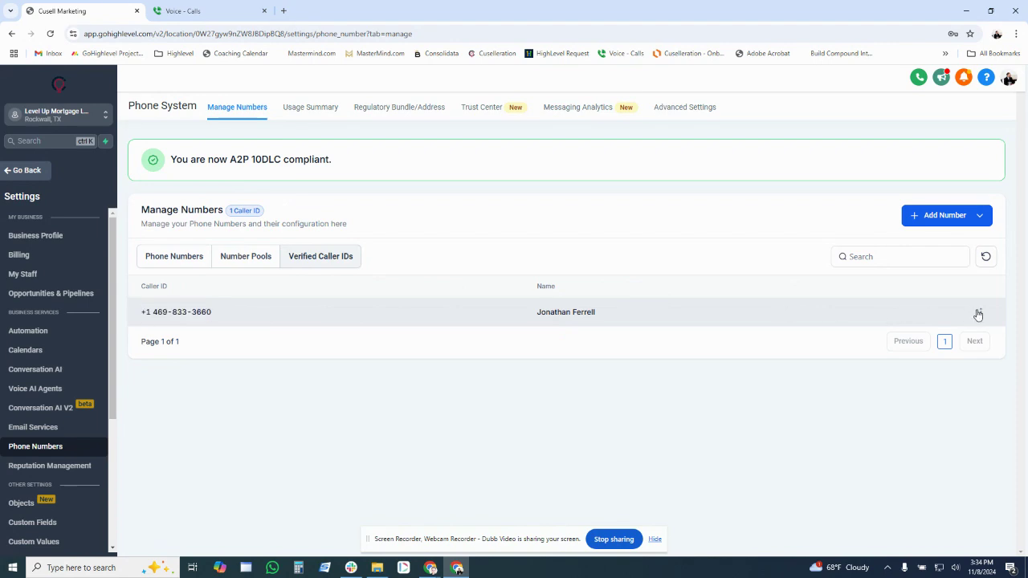
pyautogui.click(974, 354)
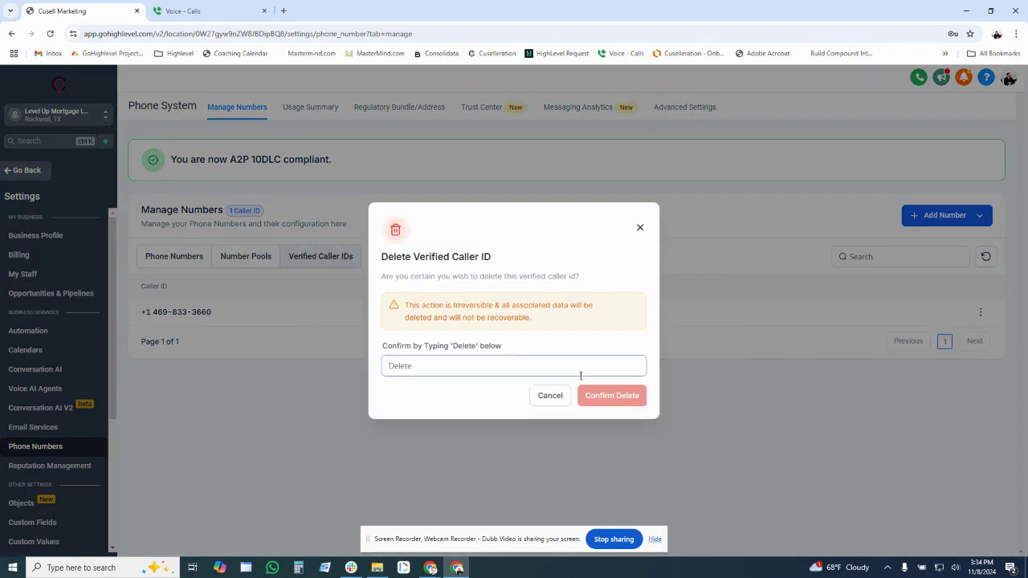
pyautogui.write('D')
pyautogui.press('BackSpace')
pyautogui.write('Del')
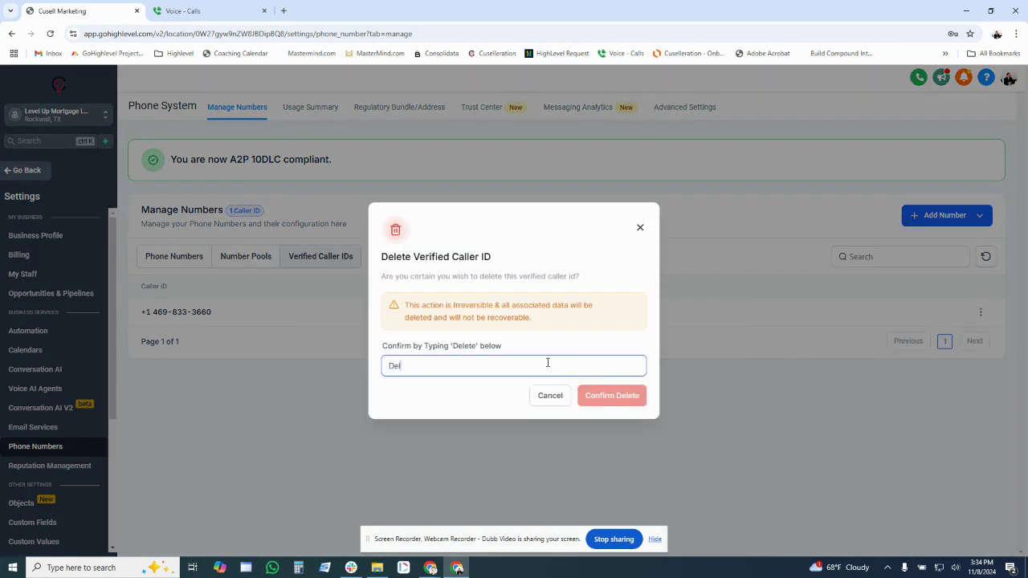
pyautogui.write('ete')
pyautogui.press('Return')
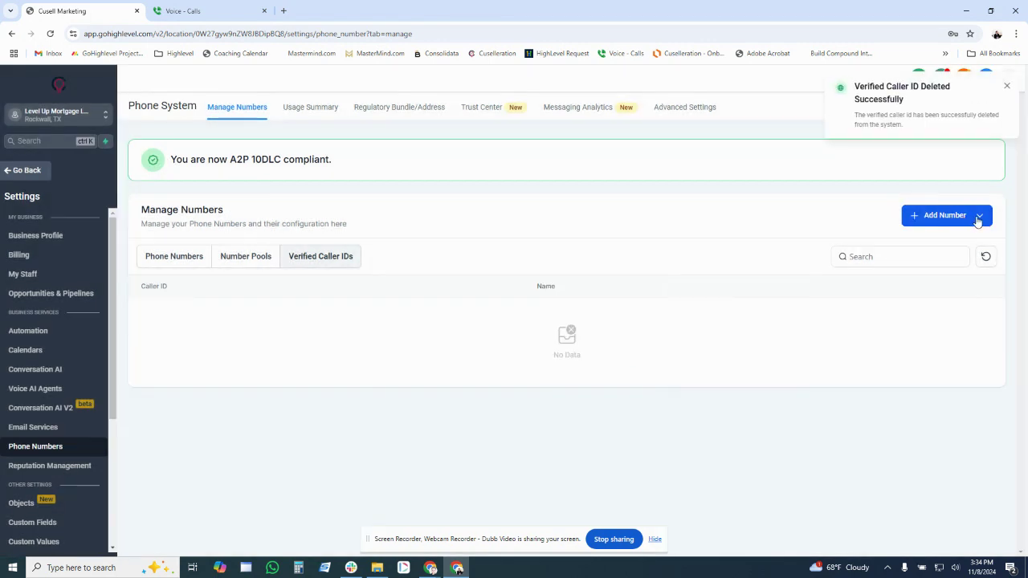
pyautogui.click(978, 221)
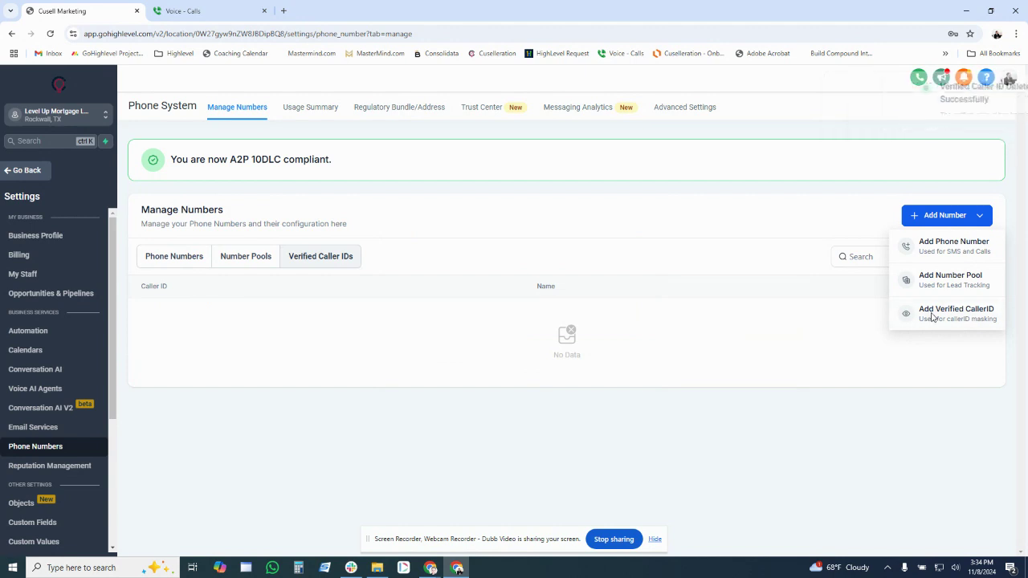
# Step: Add a new verified caller ID number, send it for verification, then switch to Google Voice
pyautogui.click(932, 317)
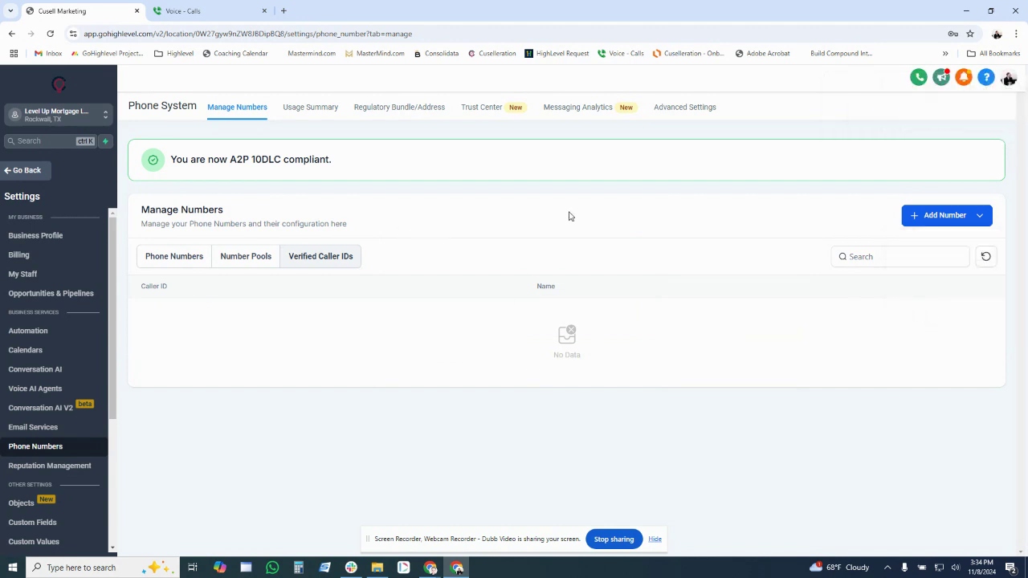
pyautogui.click(964, 219)
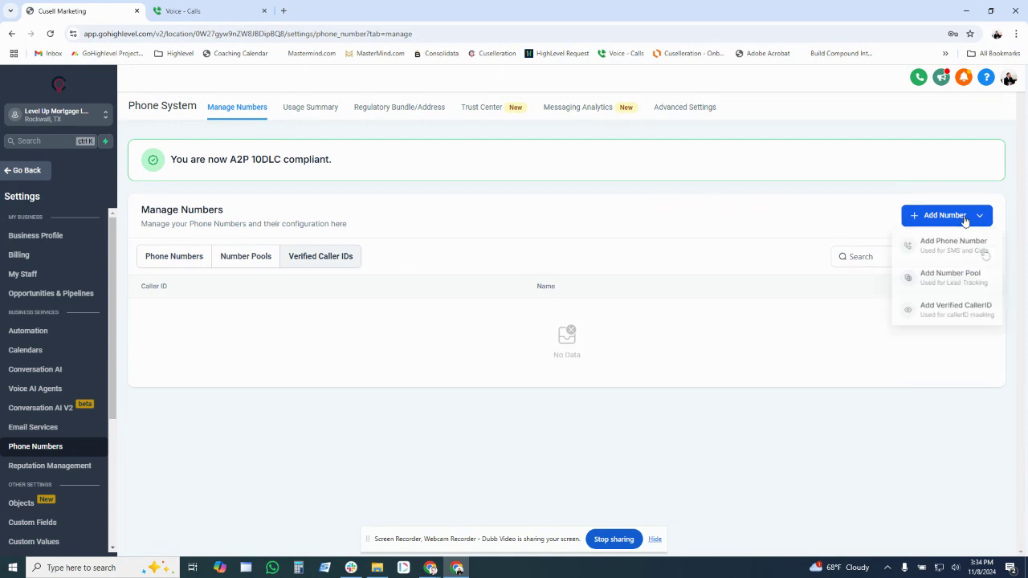
pyautogui.click(946, 308)
pyautogui.click(517, 346)
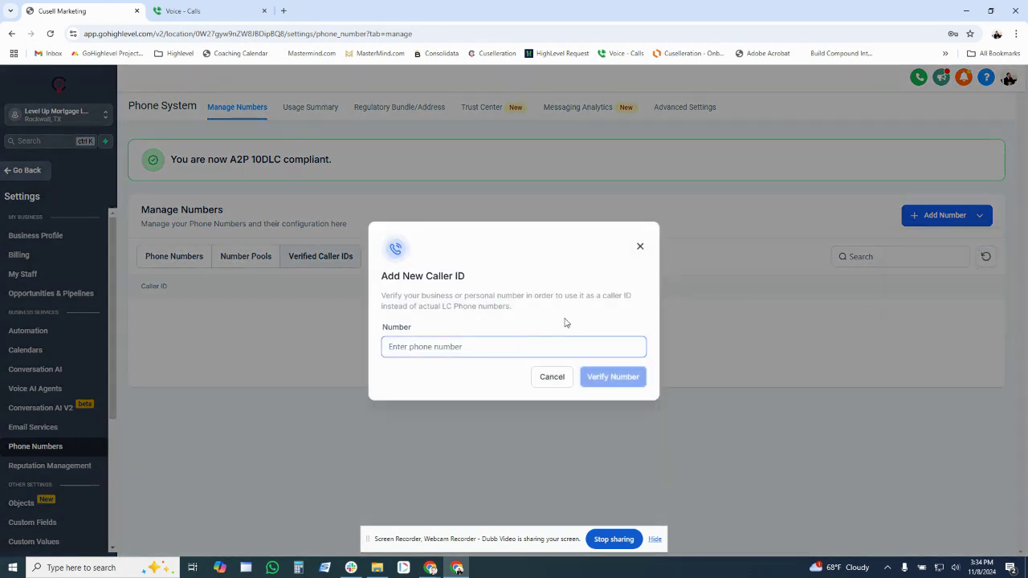
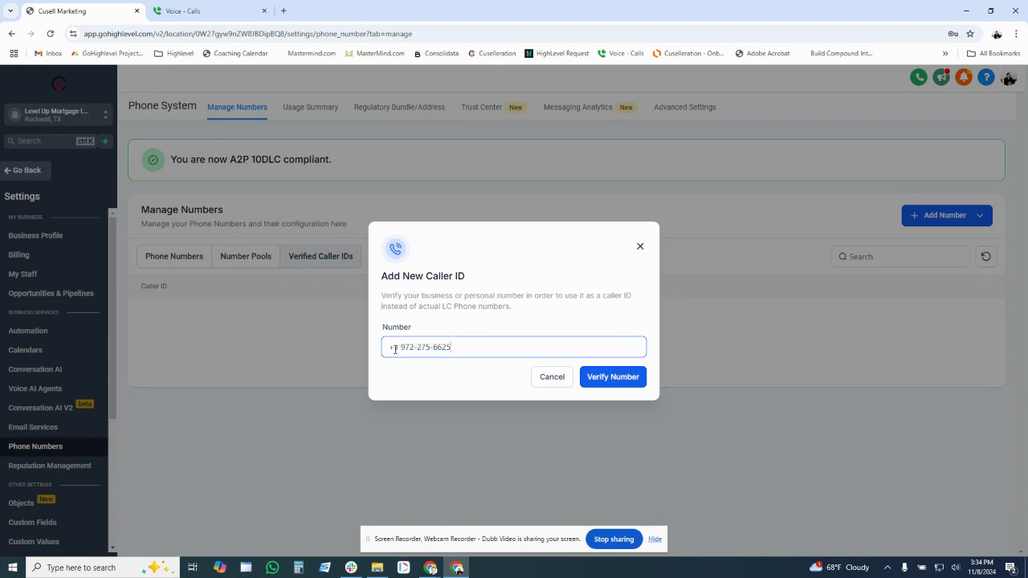
pyautogui.click(592, 376)
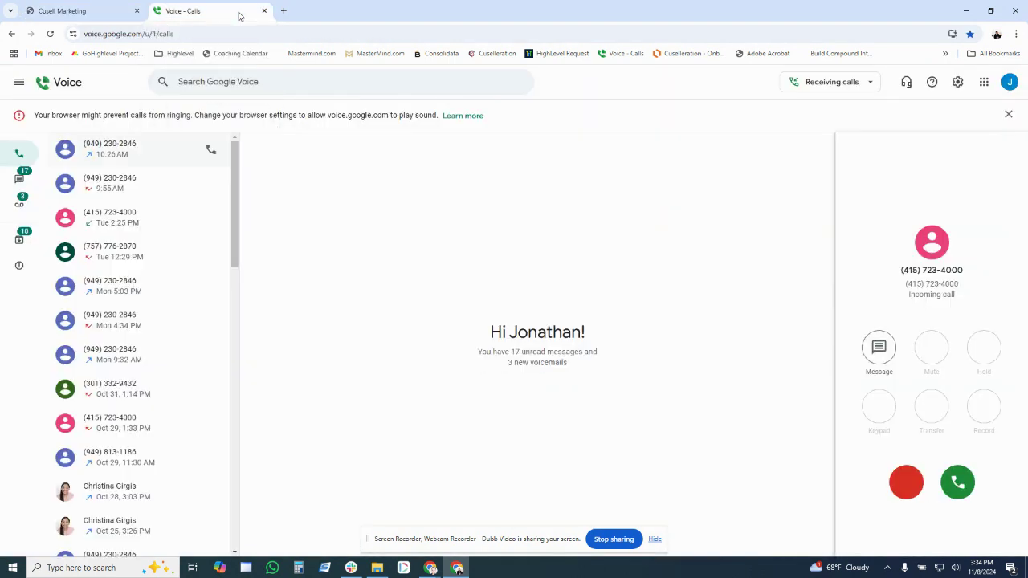
pyautogui.click(238, 16)
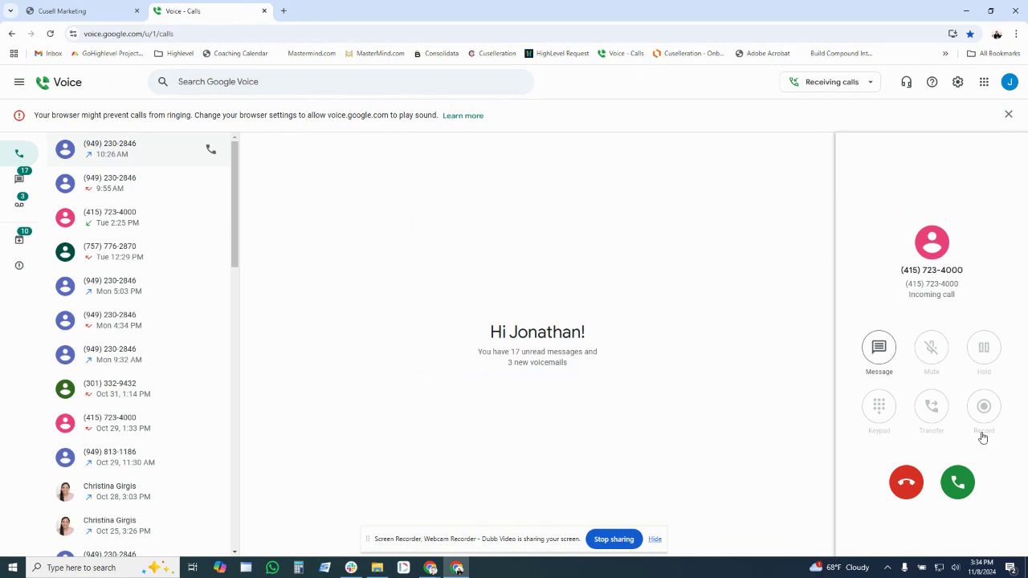
# Step: Answer the verification call and key in the first three digits of the HighLevel code
pyautogui.click(966, 483)
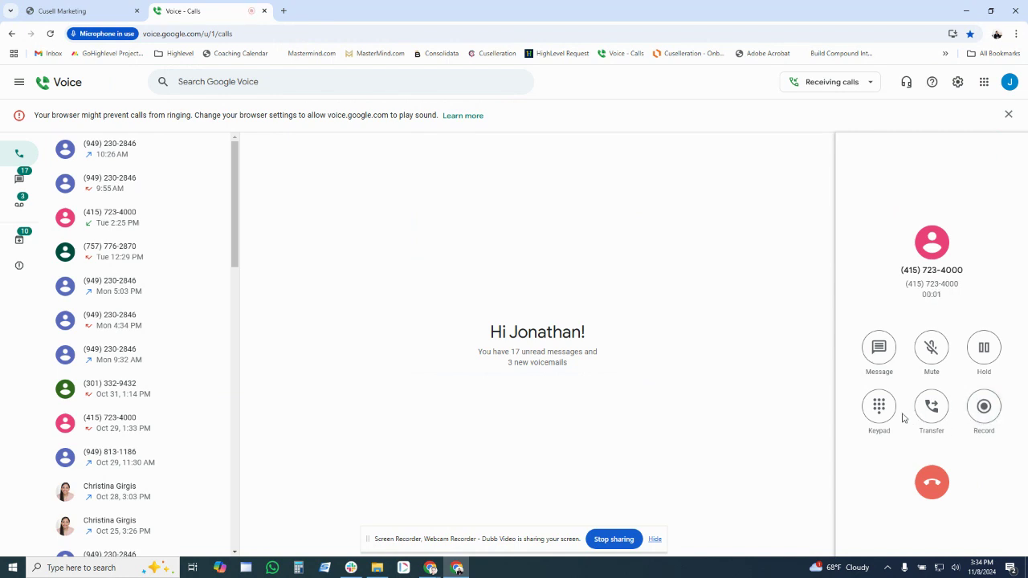
pyautogui.click(63, 10)
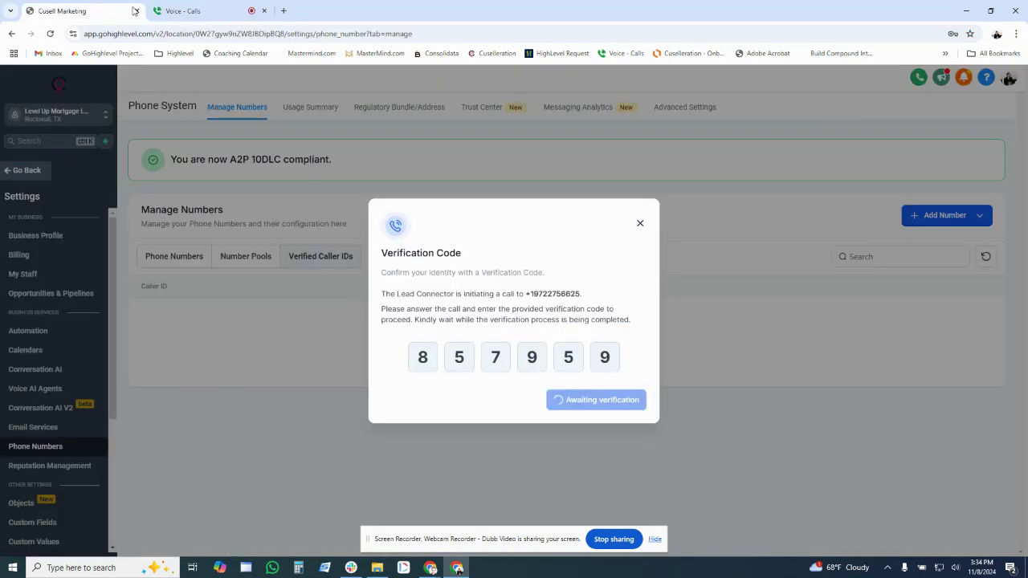
pyautogui.click(183, 8)
pyautogui.click(879, 404)
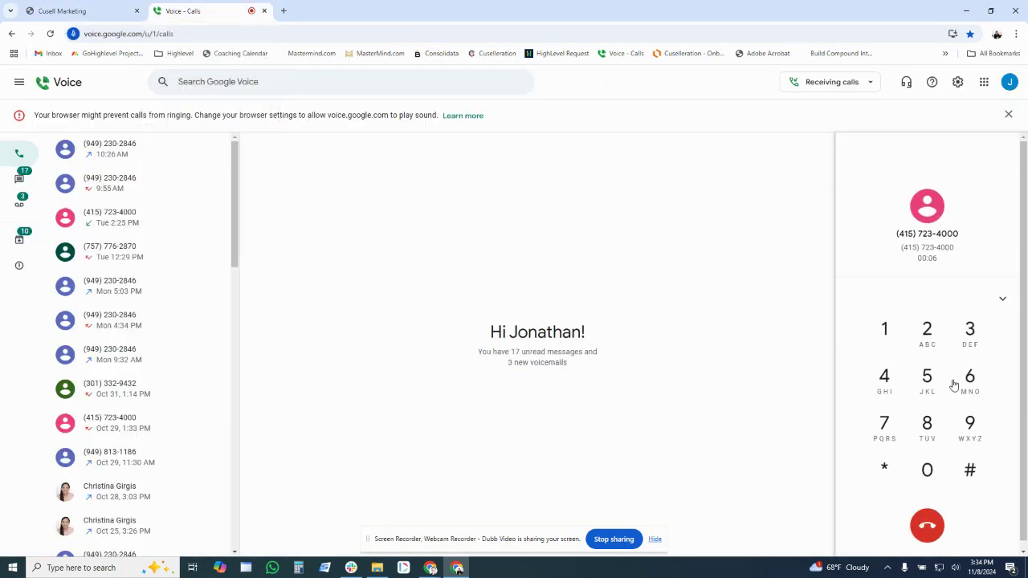
pyautogui.click(926, 418)
pyautogui.click(927, 379)
pyautogui.click(888, 426)
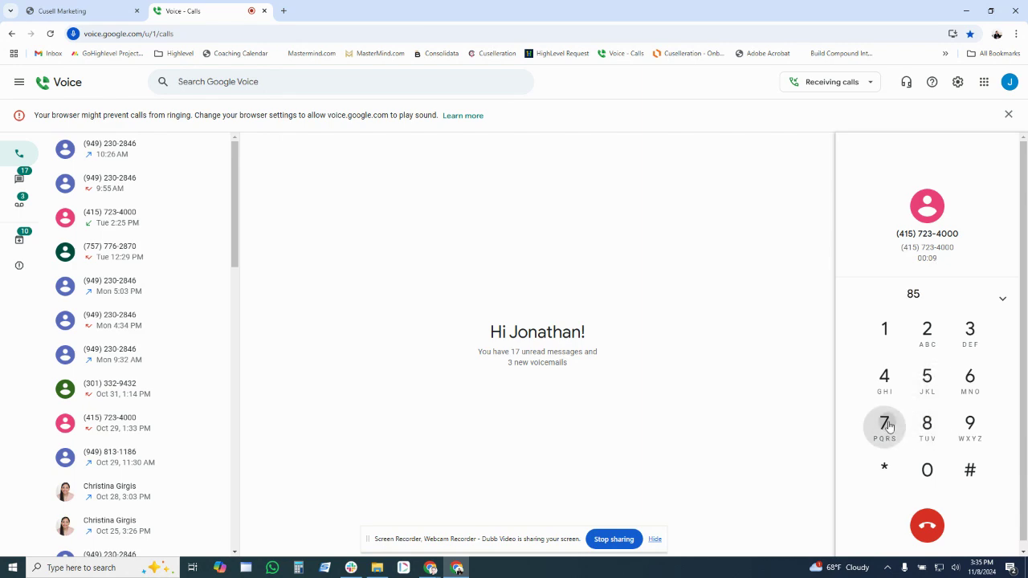
# Step: Enter the remaining three code digits and #, then return to HighLevel
pyautogui.click(71, 8)
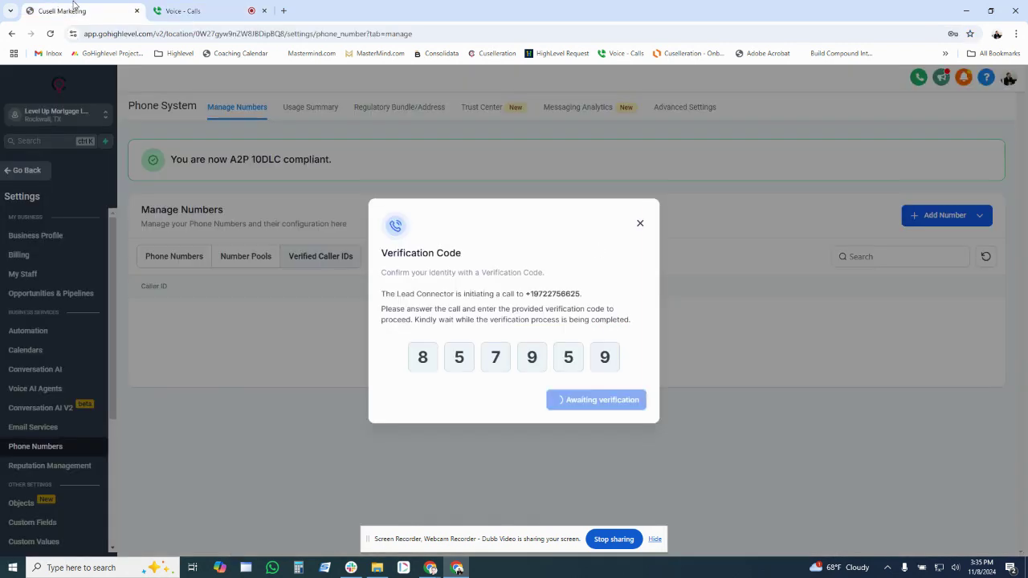
pyautogui.click(195, 7)
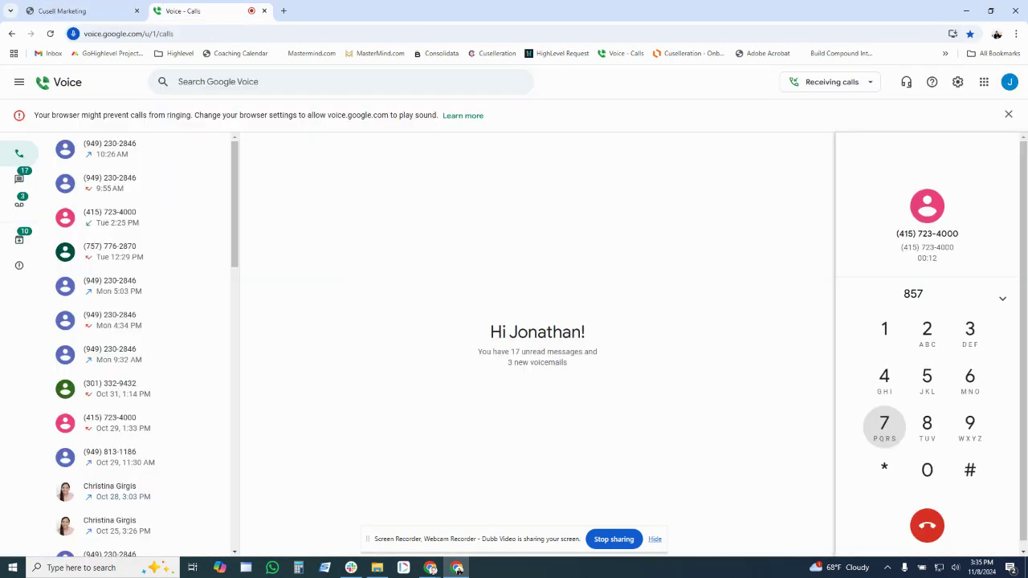
pyautogui.click(974, 430)
pyautogui.click(928, 385)
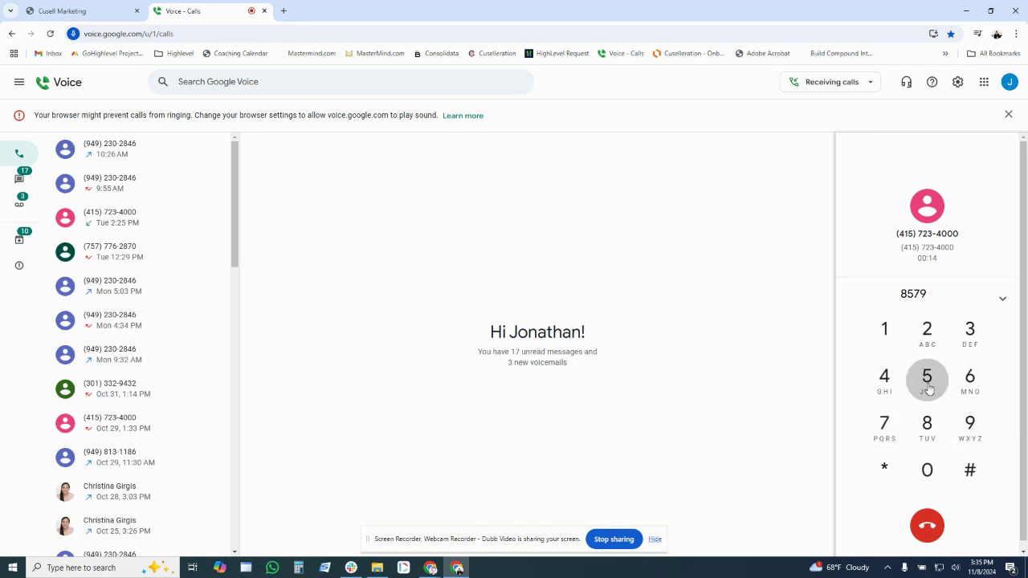
pyautogui.click(970, 424)
pyautogui.click(971, 470)
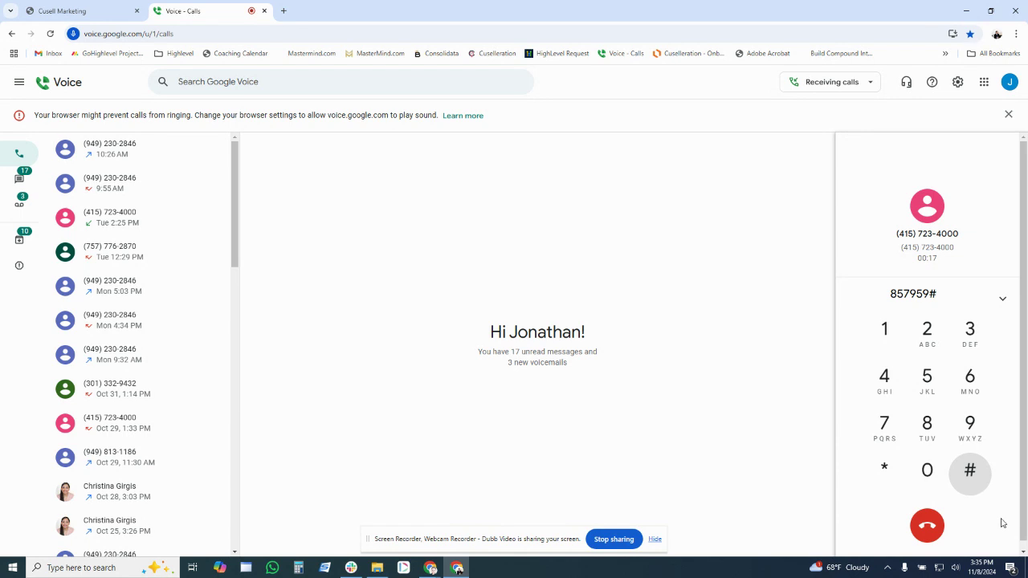
pyautogui.click(71, 11)
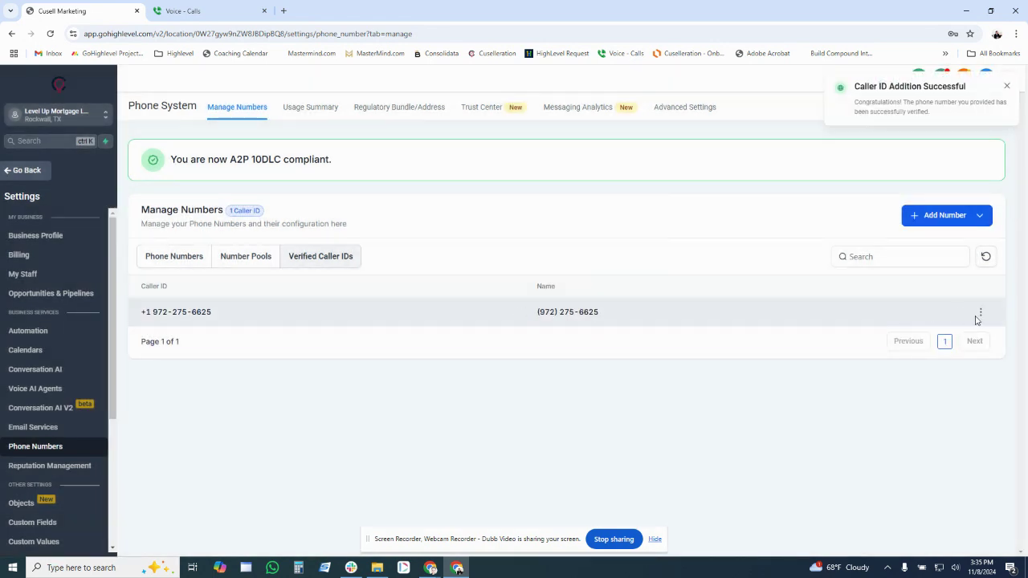
# Step: Change the verified caller ID's friendly name to the owner's full name and save it
pyautogui.click(980, 314)
pyautogui.click(970, 335)
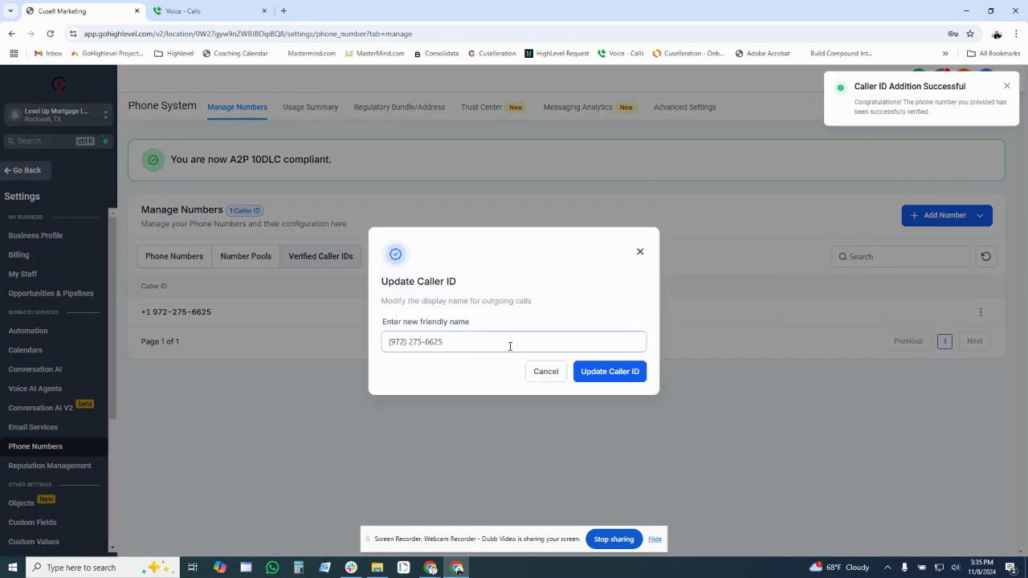
pyautogui.moveTo(442, 342); pyautogui.dragTo(319, 345)
pyautogui.write('jonathan')
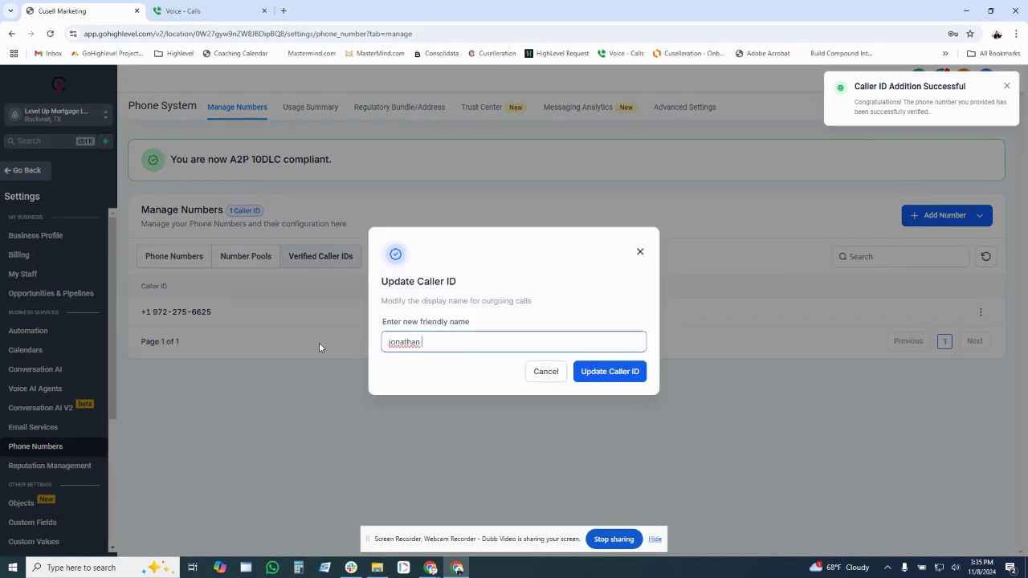
pyautogui.press('BackSpace')
pyautogui.press('BackSpace')
pyautogui.press('BackSpace')
pyautogui.press('BackSpace')
pyautogui.press('BackSpace')
pyautogui.press('BackSpace')
pyautogui.press('BackSpace')
pyautogui.press('BackSpace')
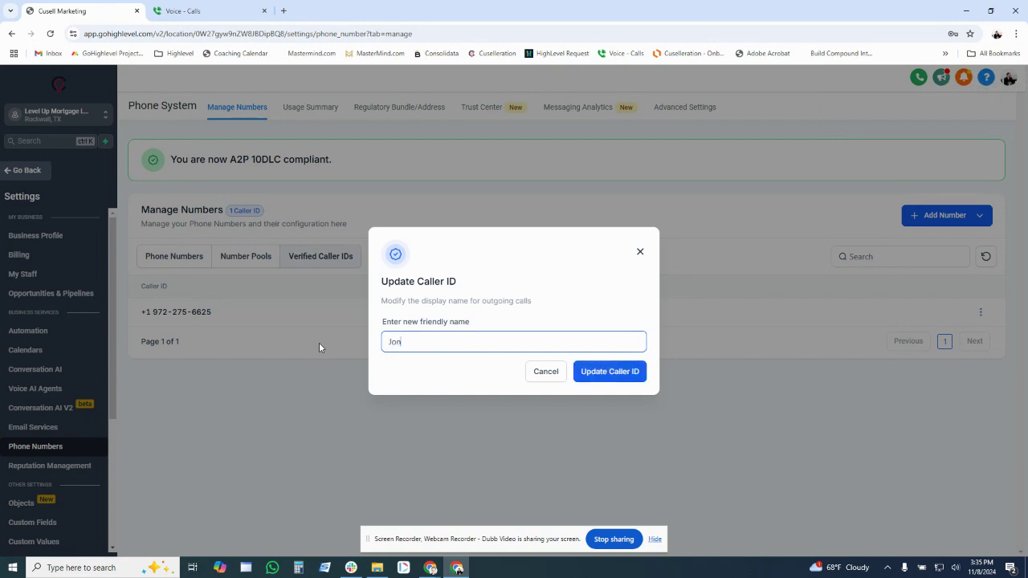
pyautogui.click(584, 374)
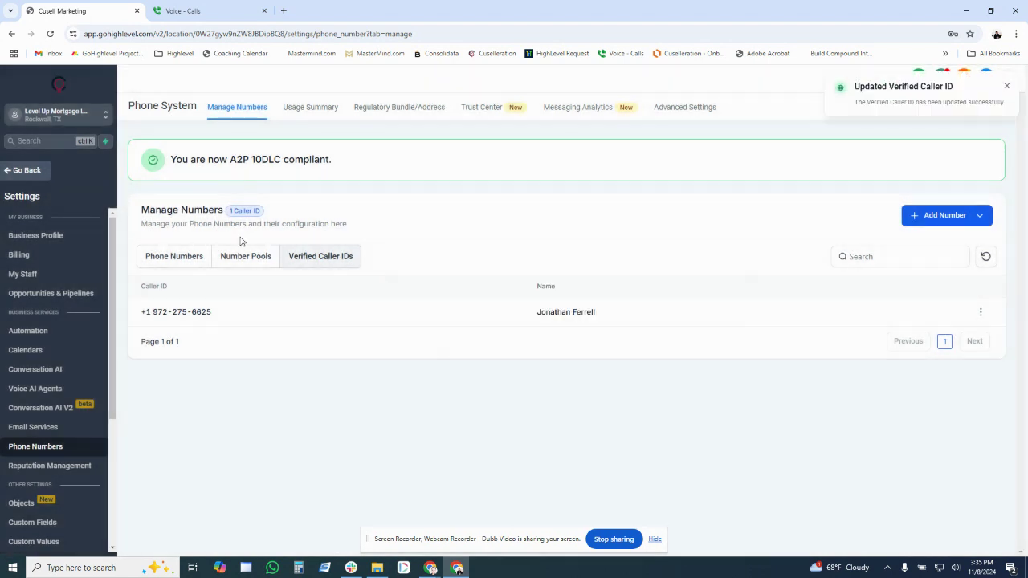
pyautogui.click(177, 258)
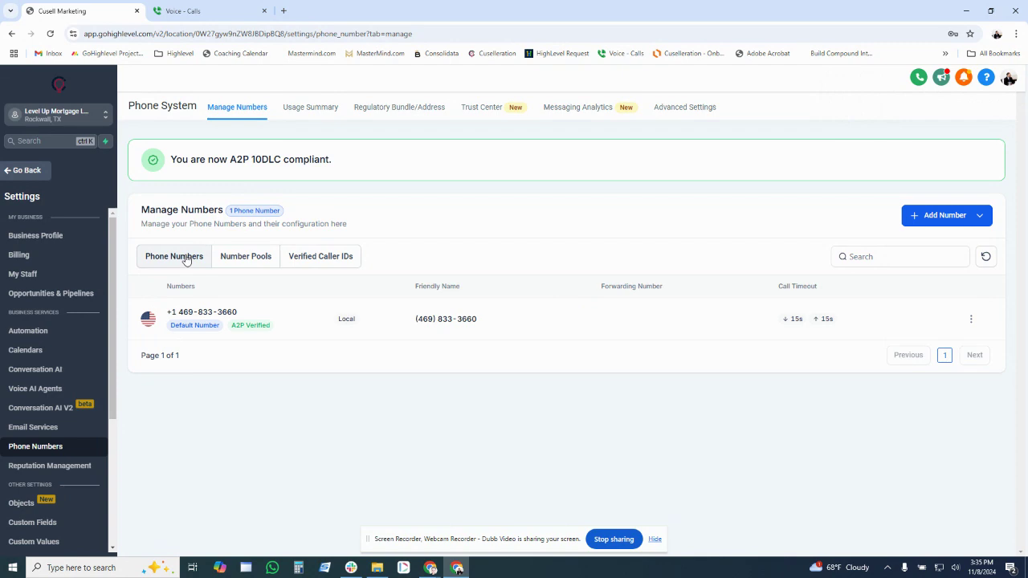
# Step: Enable 'Use your Verified Number as callerID' on the business number, select the new caller ID, and save
pyautogui.click(971, 320)
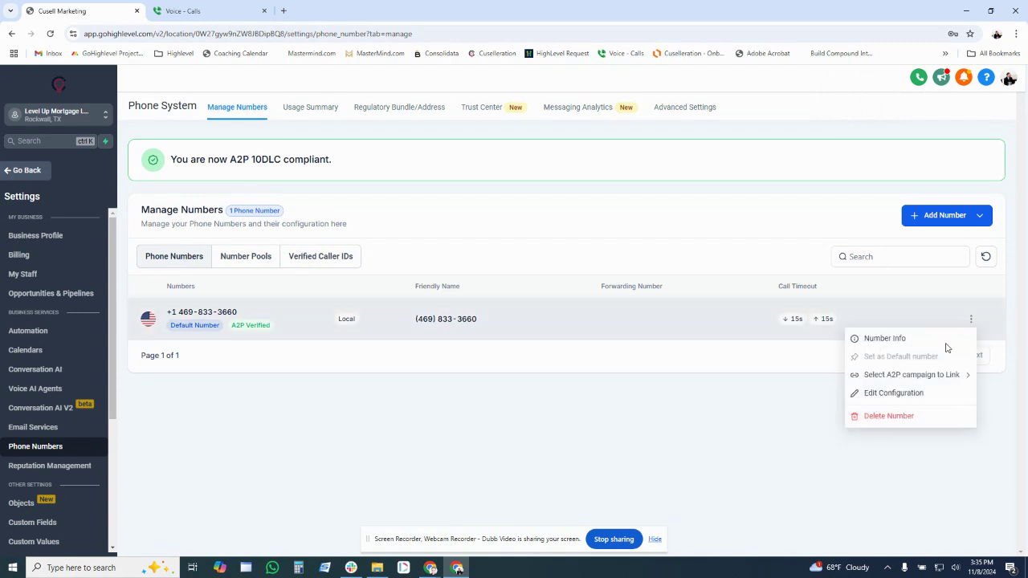
pyautogui.click(880, 396)
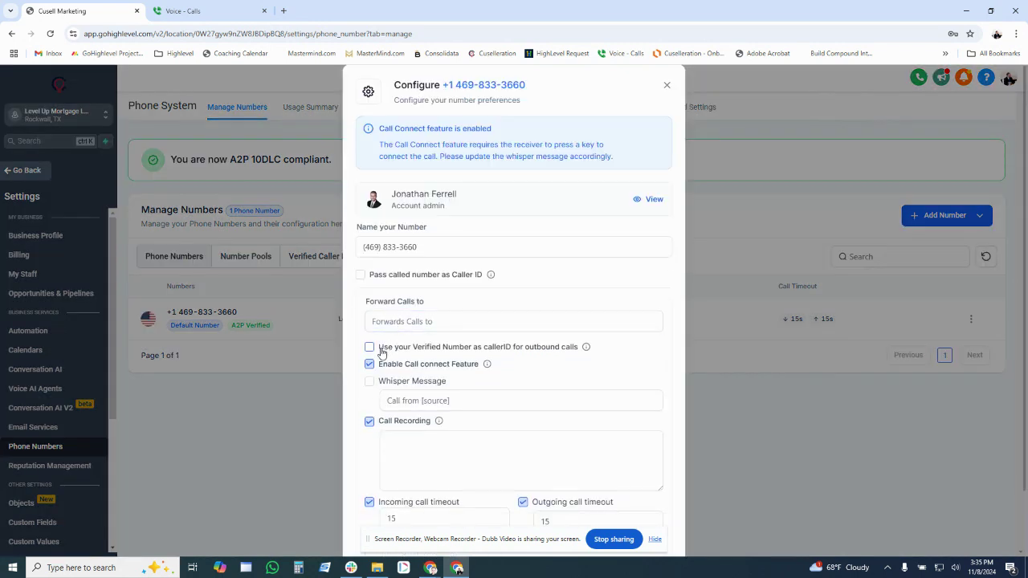
pyautogui.click(496, 348)
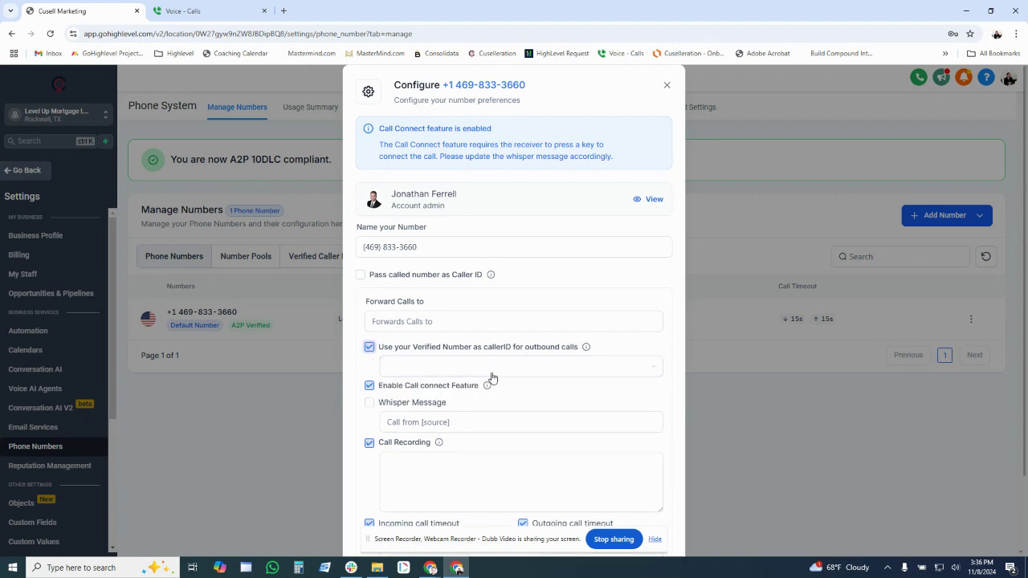
pyautogui.click(487, 368)
pyautogui.click(482, 390)
pyautogui.scroll(-2, 628, 438)
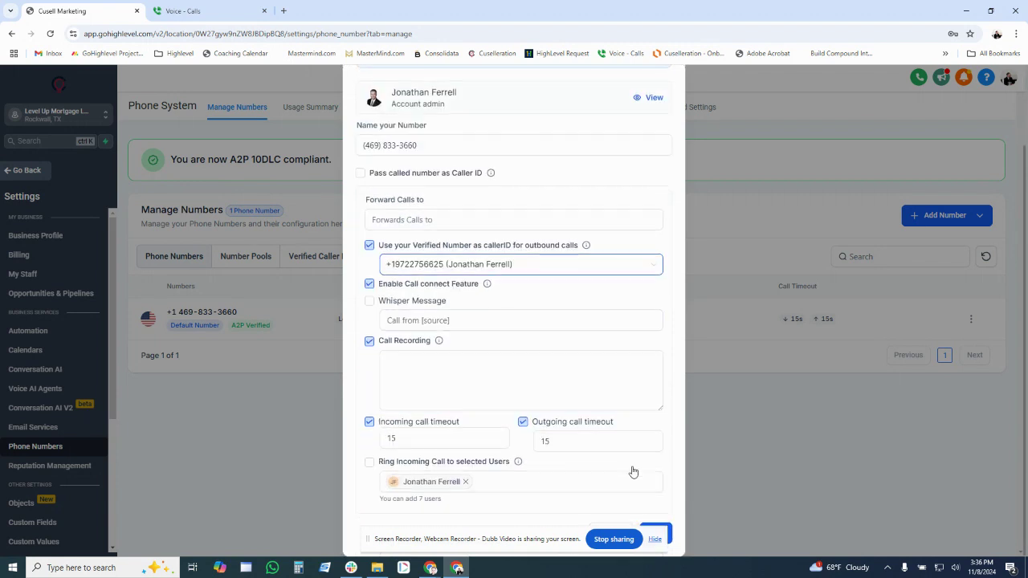
pyautogui.click(669, 532)
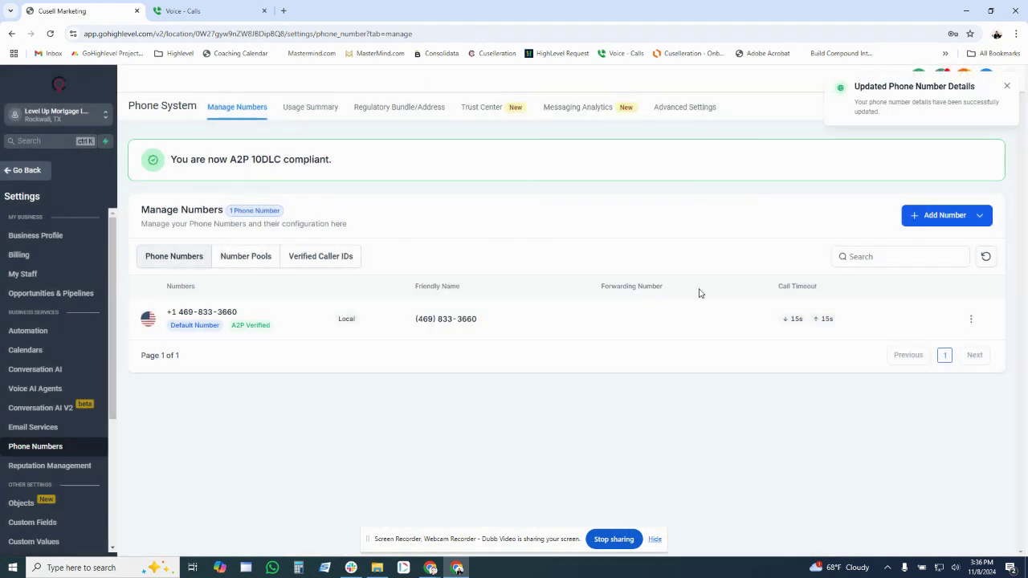
pyautogui.click(1007, 86)
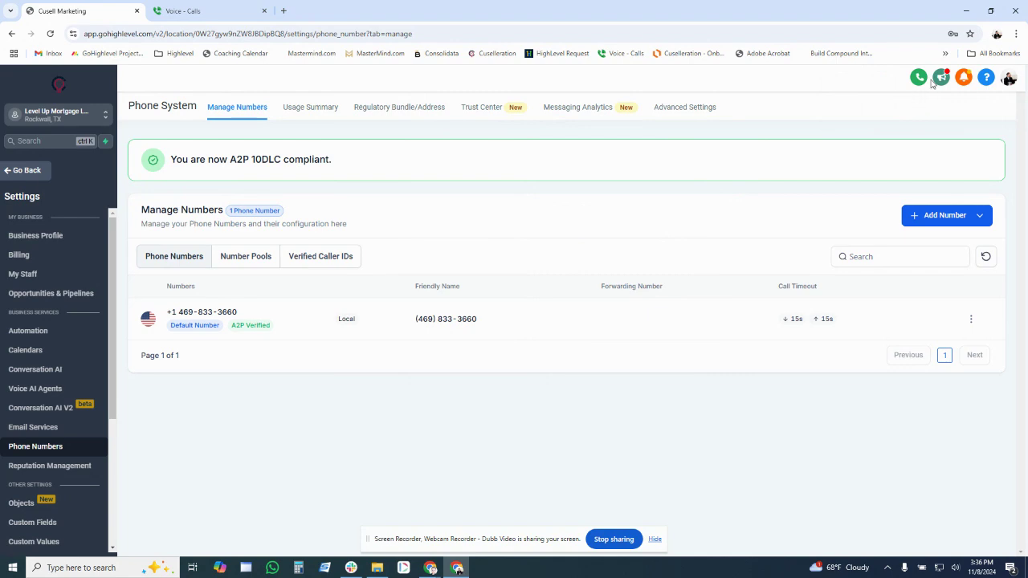
# Step: Dial the test phone number on the HighLevel dialer keypad
pyautogui.click(919, 77)
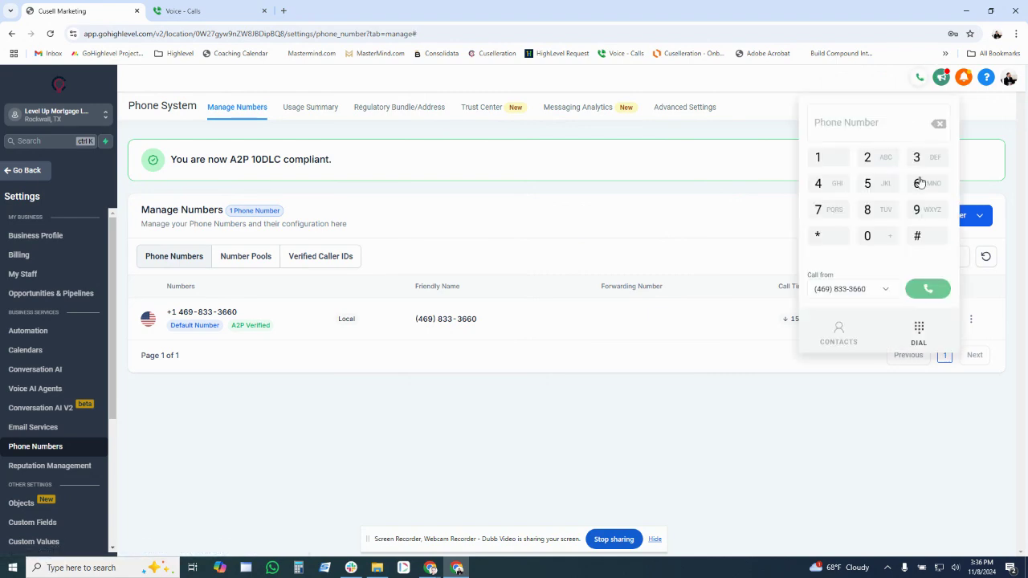
pyautogui.click(922, 206)
pyautogui.click(872, 187)
pyautogui.click(840, 165)
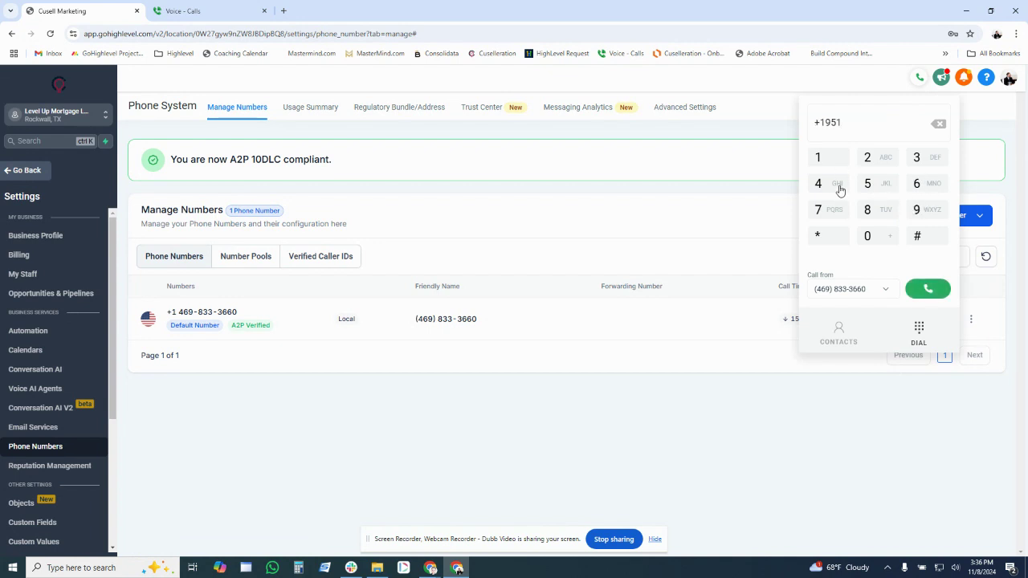
pyautogui.click(840, 189)
pyautogui.click(835, 210)
pyautogui.click(924, 165)
pyautogui.click(840, 188)
pyautogui.click(840, 209)
pyautogui.click(916, 162)
pyautogui.click(916, 163)
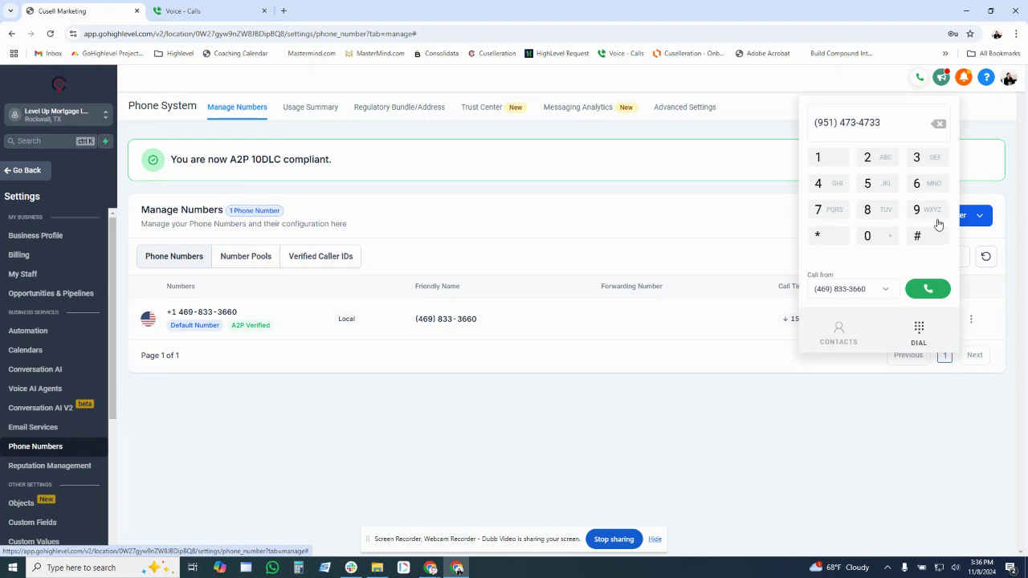
# Step: Place the test call, allow microphone access, and hang up after about 7 seconds
pyautogui.click(926, 286)
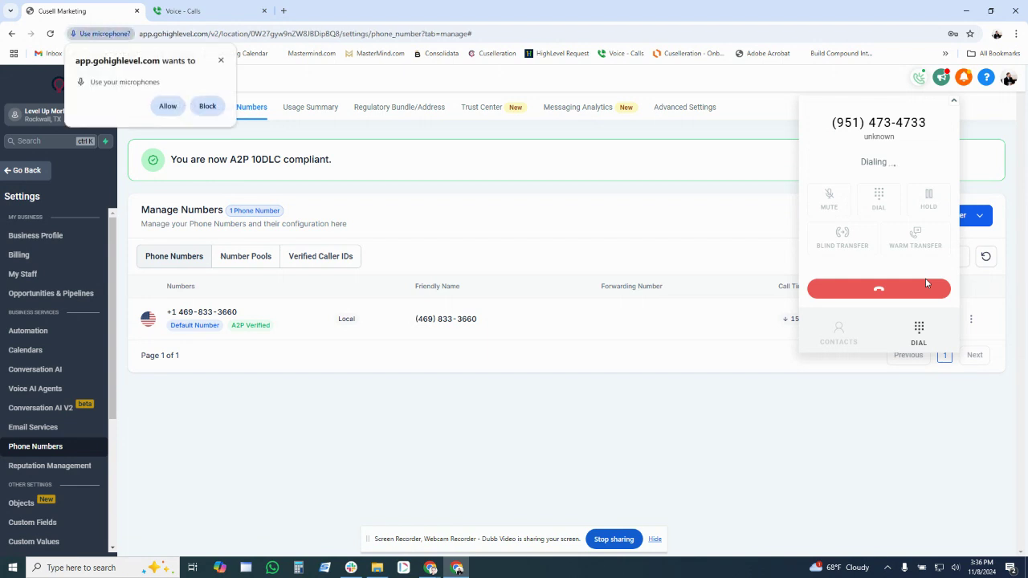
pyautogui.click(167, 105)
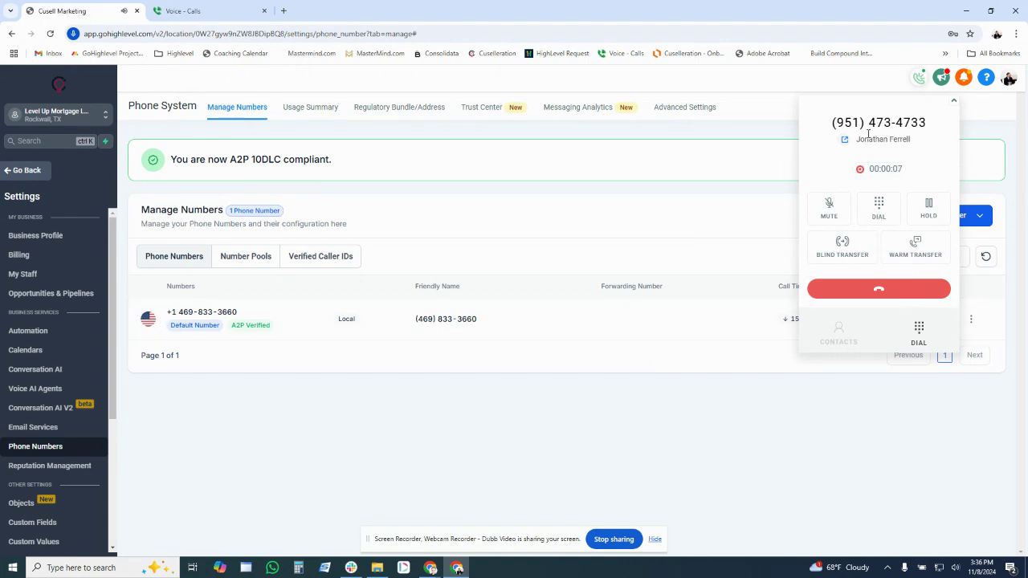
pyautogui.click(914, 291)
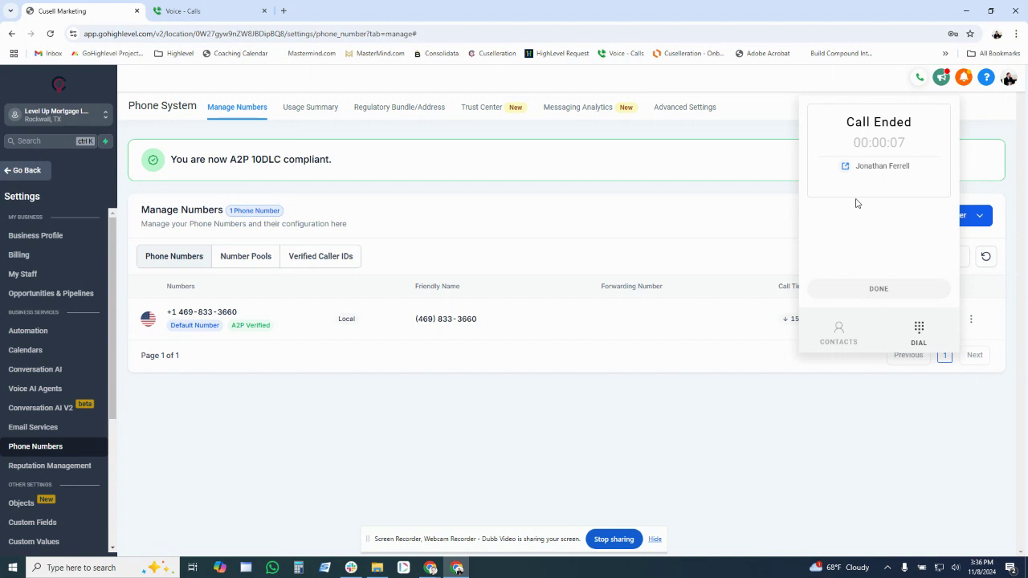
pyautogui.moveTo(503, 323); pyautogui.dragTo(414, 319)
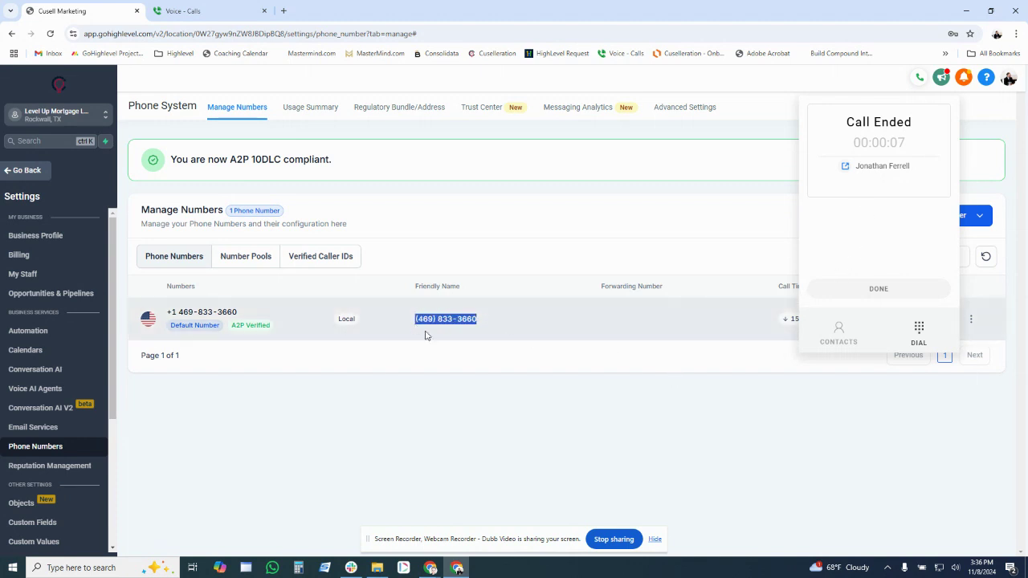
# Step: Show the Verified Caller IDs list with its single named caller ID and close the dialer panel
pyautogui.click(438, 340)
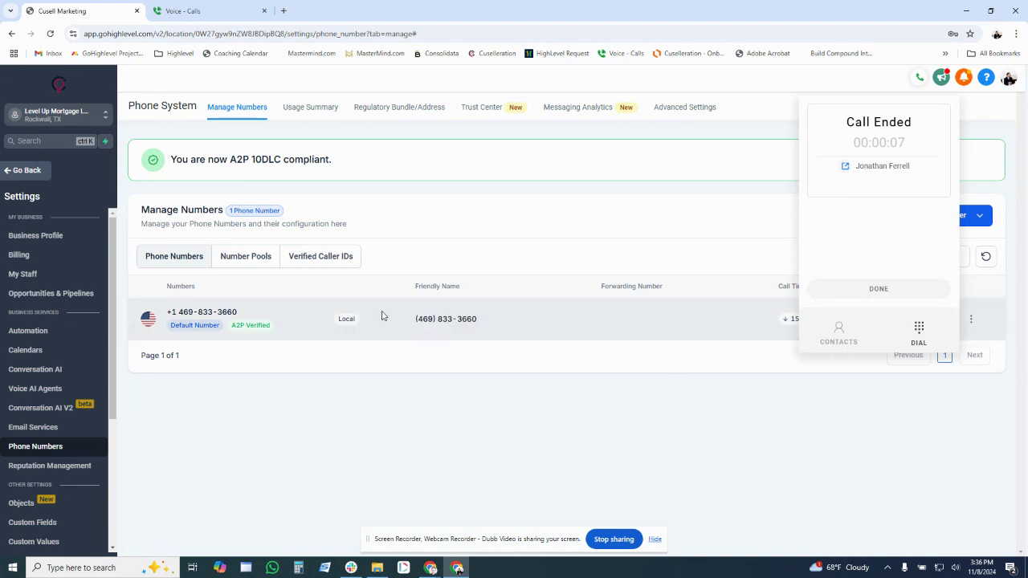
pyautogui.click(333, 265)
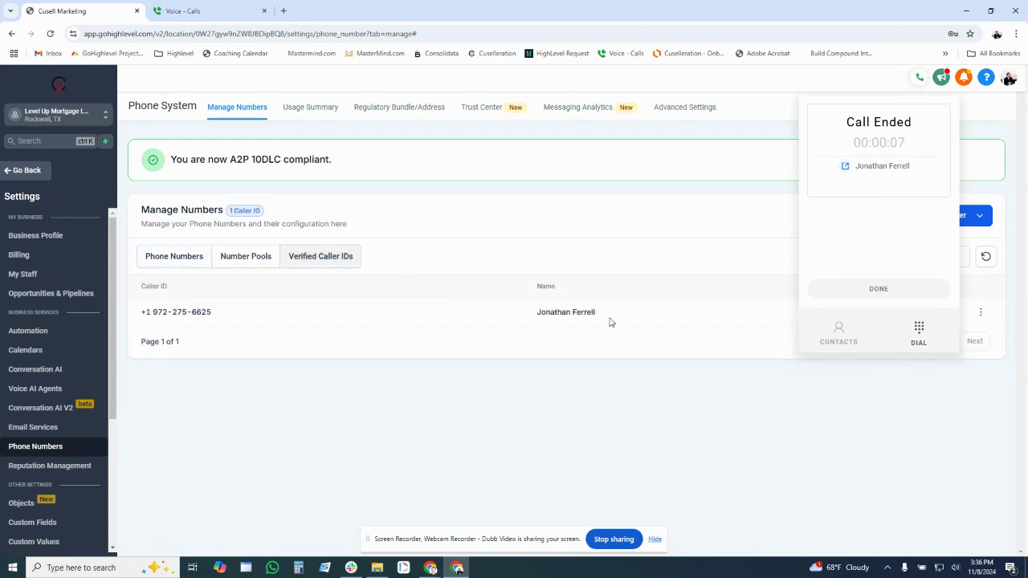
pyautogui.click(919, 78)
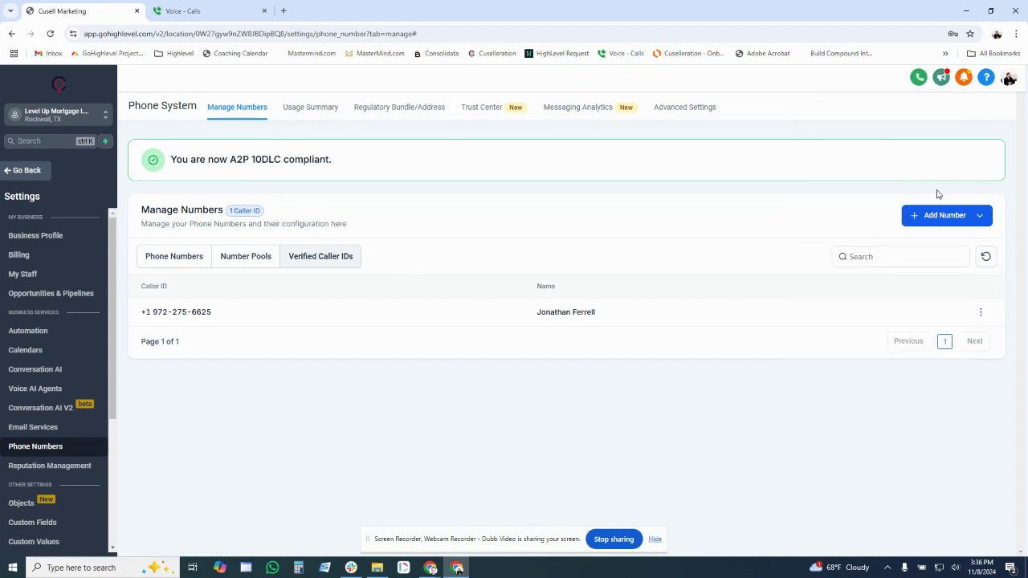